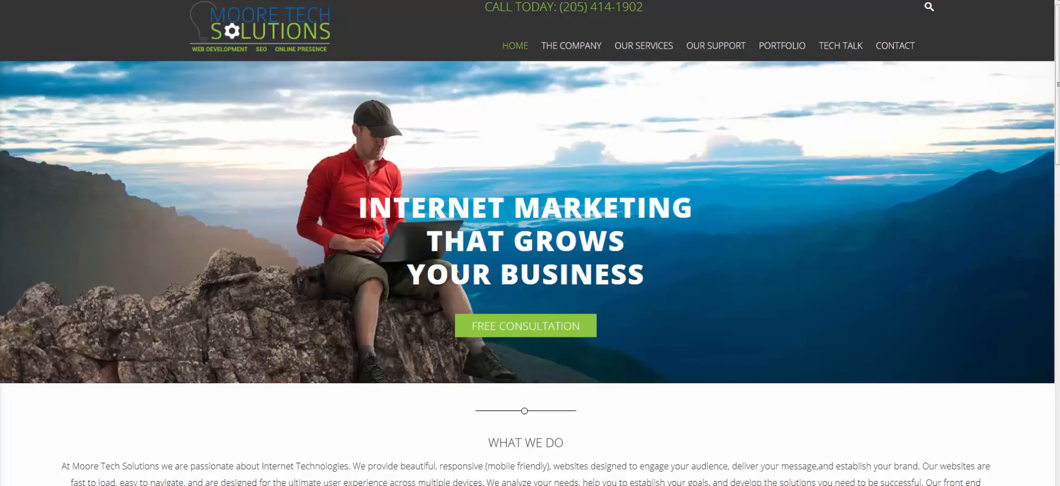
Step: Examine the Moore Tech Solutions home page at phone width, then restore the full desktop width and view it down to the footer
{"action": "double_click", "coordinate": [268, 1]}
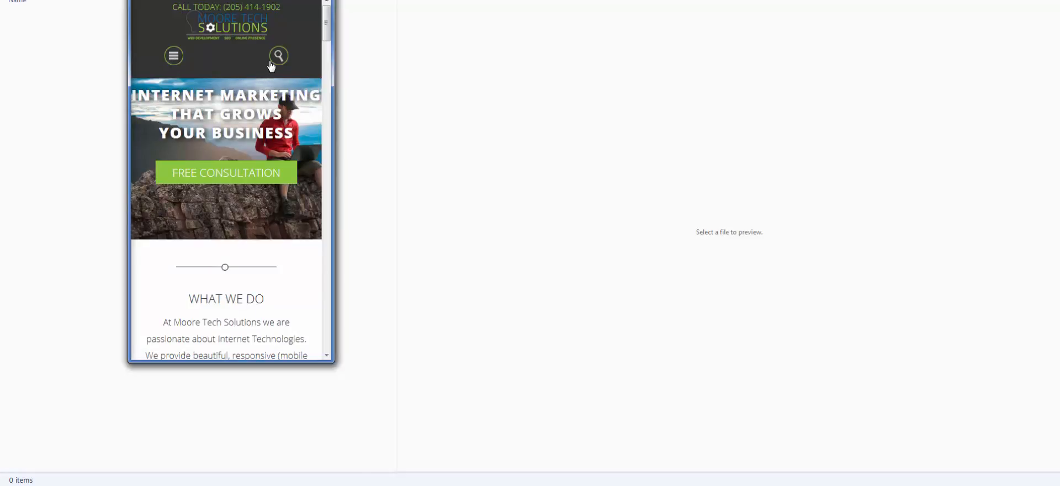
{"action": "scroll", "coordinate": [245, 148], "scroll_direction": "down", "scroll_amount": 8}
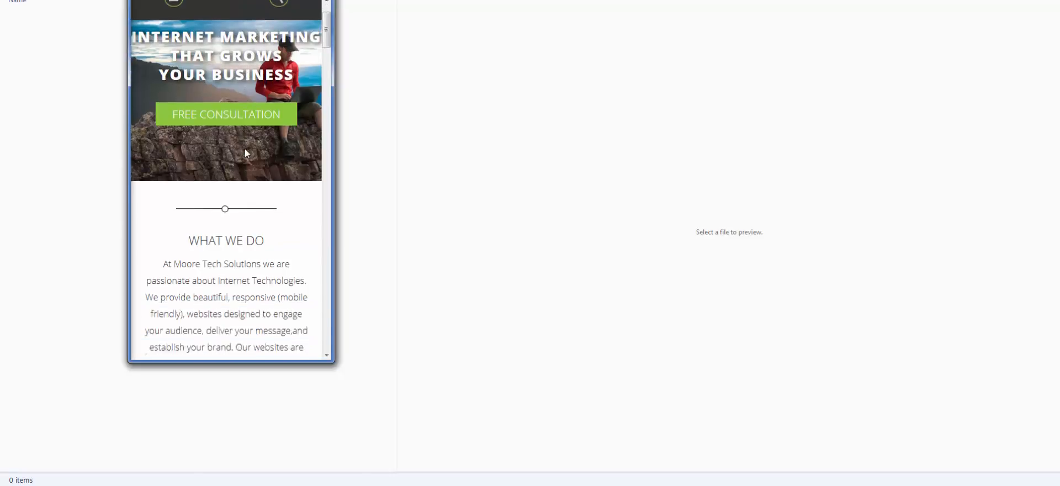
{"action": "scroll", "coordinate": [246, 148], "scroll_direction": "down", "scroll_amount": 5}
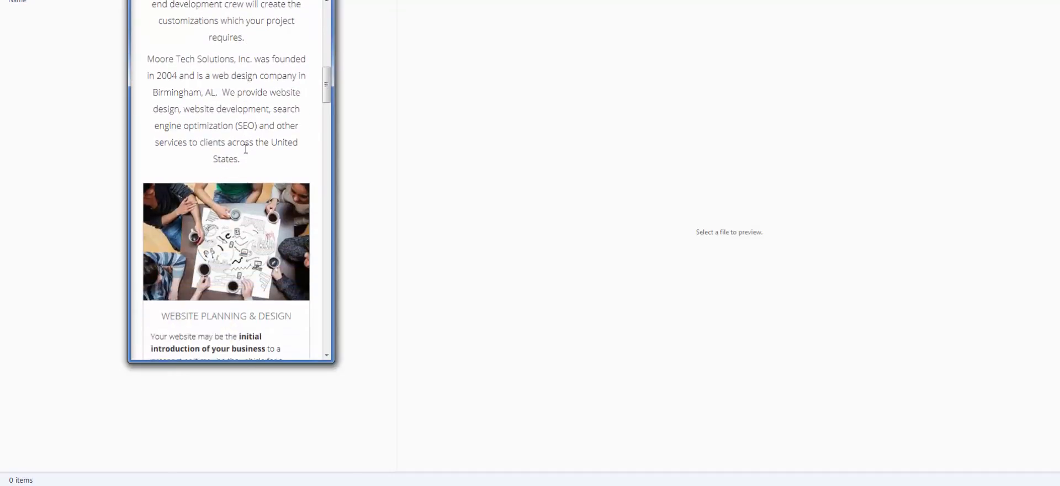
{"action": "scroll", "coordinate": [246, 148], "scroll_direction": "down", "scroll_amount": 7}
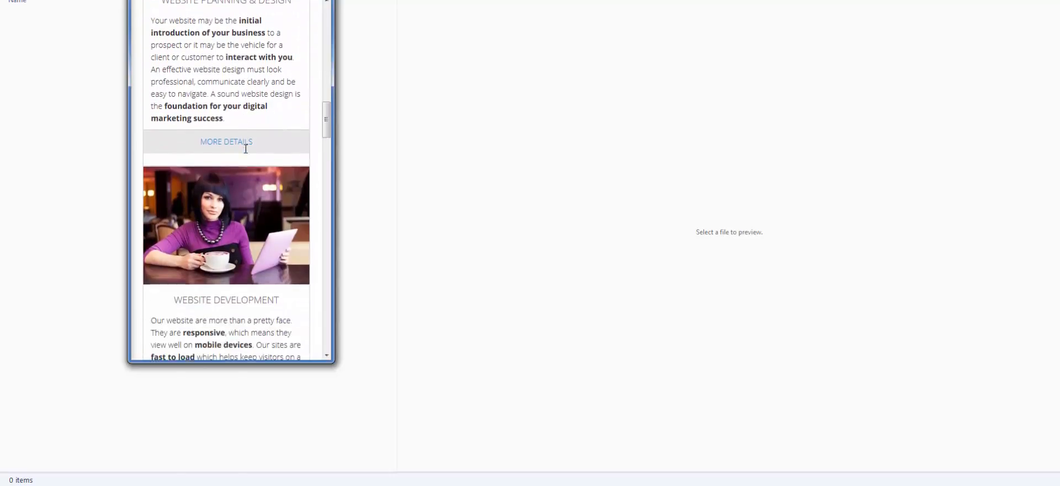
{"action": "scroll", "coordinate": [245, 152], "scroll_direction": "down", "scroll_amount": 7}
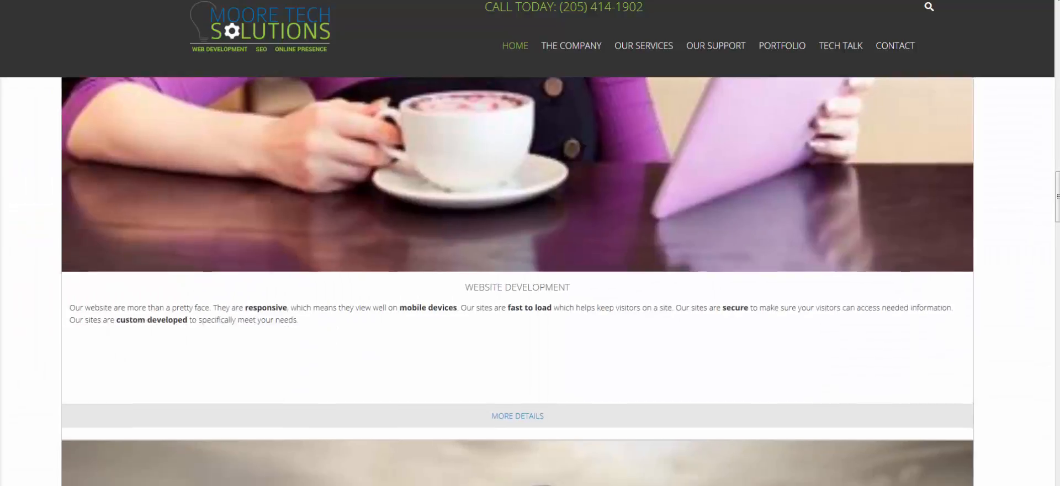
{"action": "scroll", "coordinate": [530, 248], "scroll_direction": "down", "scroll_amount": 10}
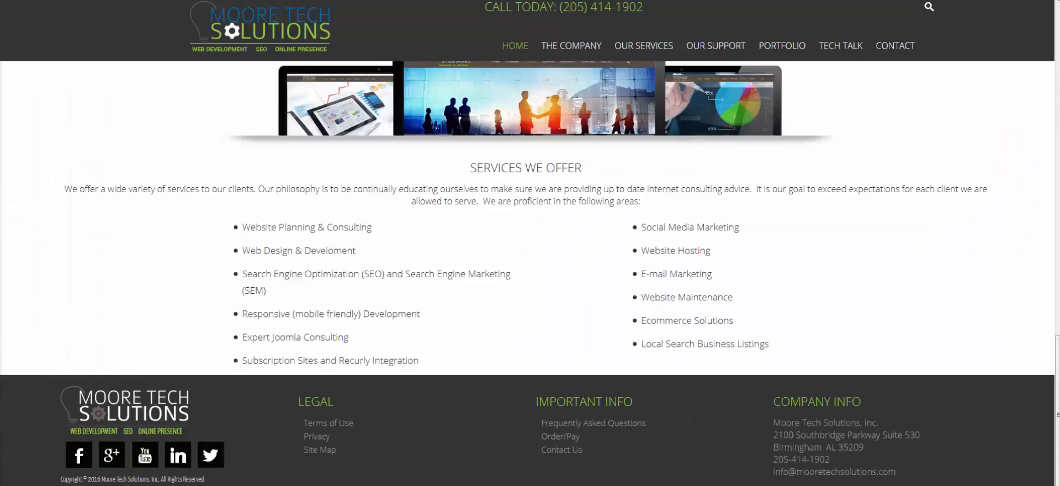
{"action": "scroll", "coordinate": [350, 248], "scroll_direction": "up", "scroll_amount": 8}
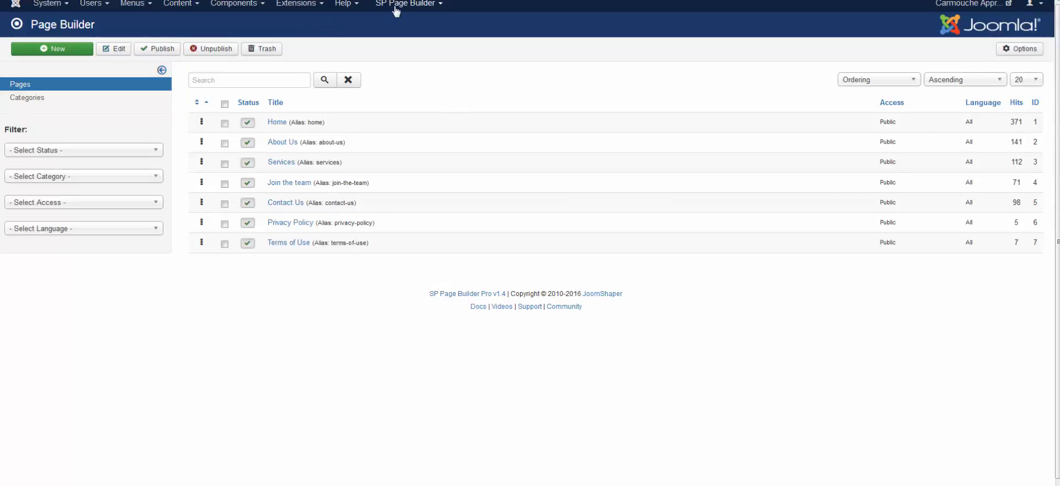
Step: Open the Home page for editing in SP Page Builder and review its rows and addons down to the last row
{"action": "left_click", "coordinate": [277, 122]}
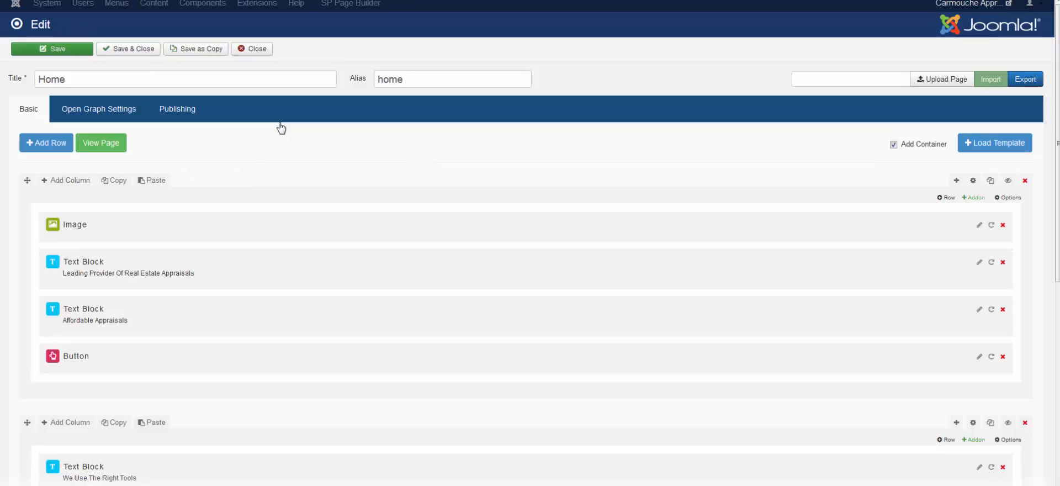
{"action": "scroll", "coordinate": [281, 128], "scroll_direction": "down", "scroll_amount": 2}
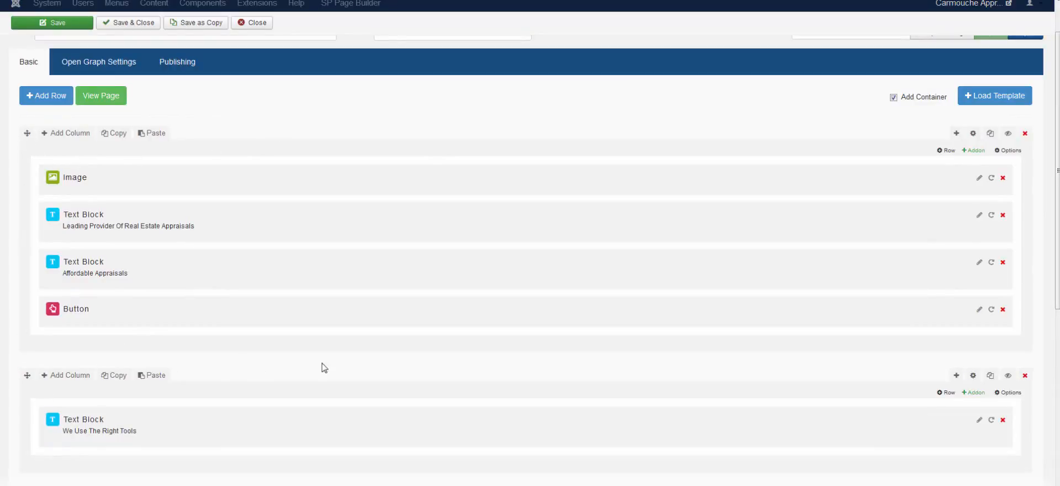
{"action": "scroll", "coordinate": [856, 356], "scroll_direction": "down", "scroll_amount": 2}
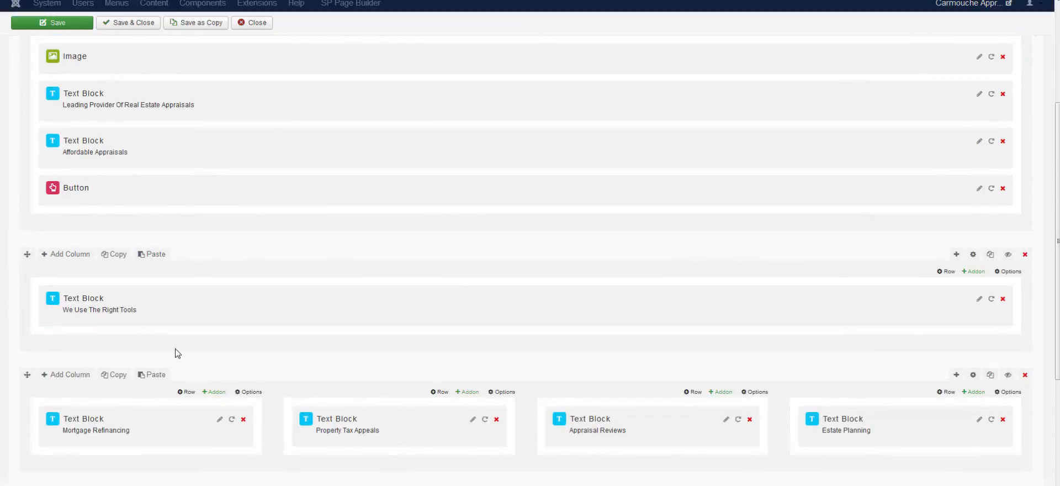
{"action": "scroll", "coordinate": [201, 334], "scroll_direction": "down", "scroll_amount": 3}
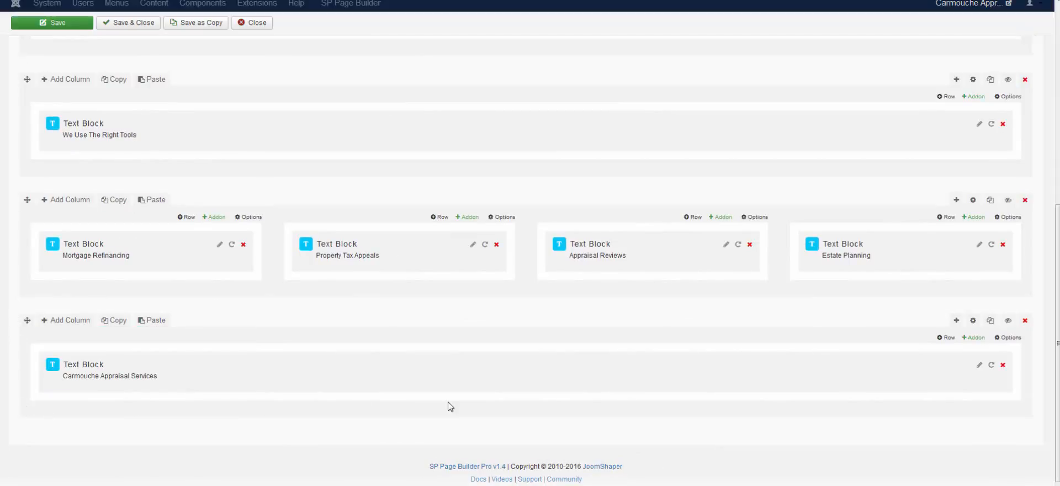
Step: Move the four-column services row below the last text block row and return it to its original place
{"action": "mouse_move", "coordinate": [74, 202]}
{"action": "left_click_drag", "start_coordinate": [27, 197], "coordinate": [26, 437]}
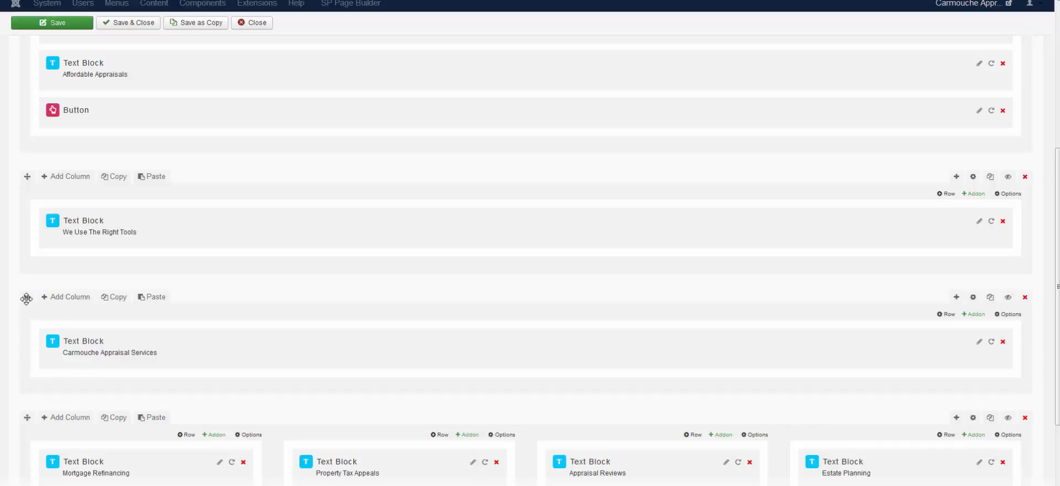
{"action": "scroll", "coordinate": [78, 342], "scroll_direction": "down", "scroll_amount": 3}
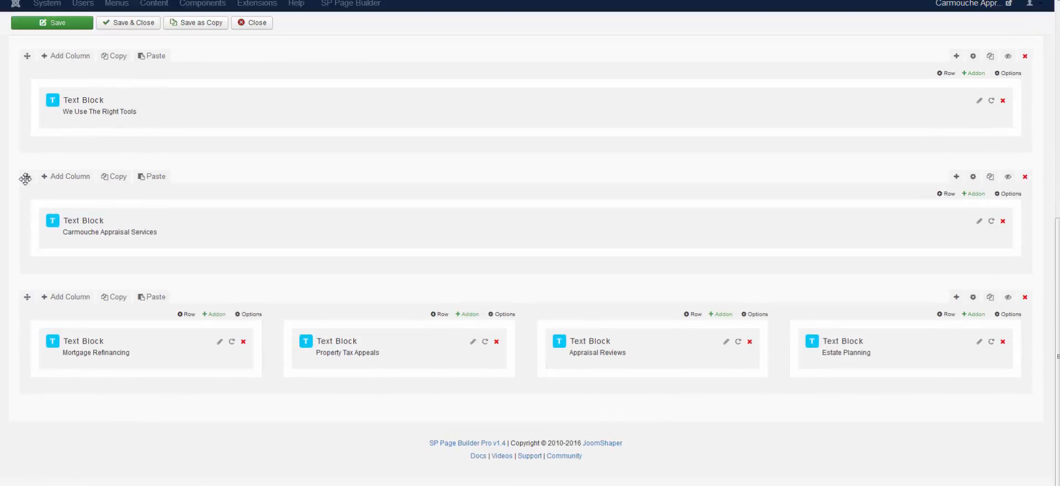
{"action": "left_click_drag", "start_coordinate": [25, 178], "coordinate": [21, 439]}
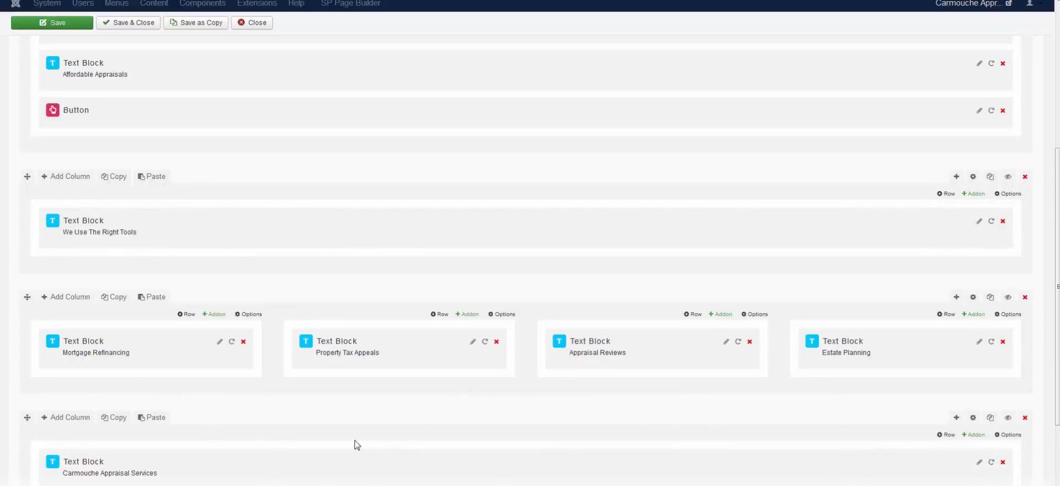
Step: Move the Mortgage Refinancing text block into the Property Tax Appeals column, reorder the two blocks, and return it to the first column
{"action": "left_click_drag", "start_coordinate": [182, 341], "coordinate": [392, 339]}
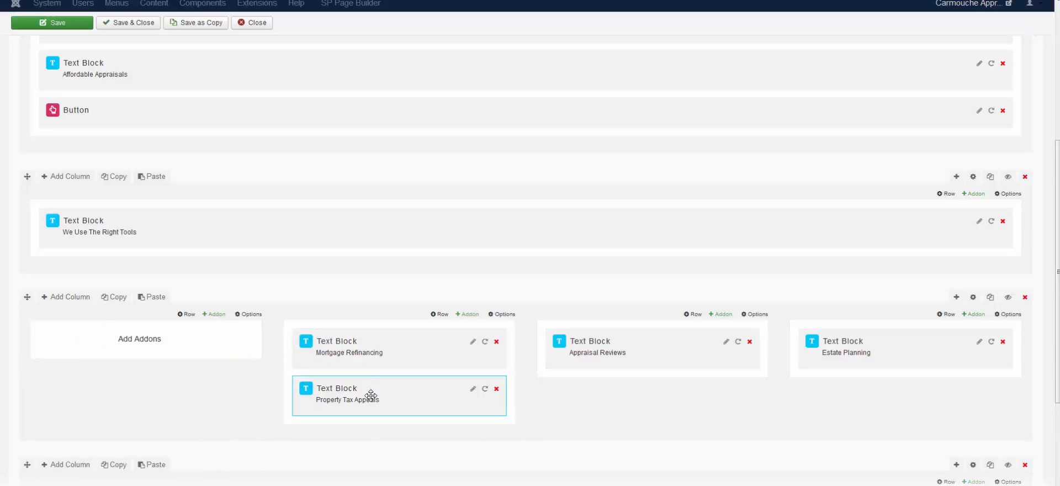
{"action": "left_click_drag", "start_coordinate": [362, 390], "coordinate": [374, 343]}
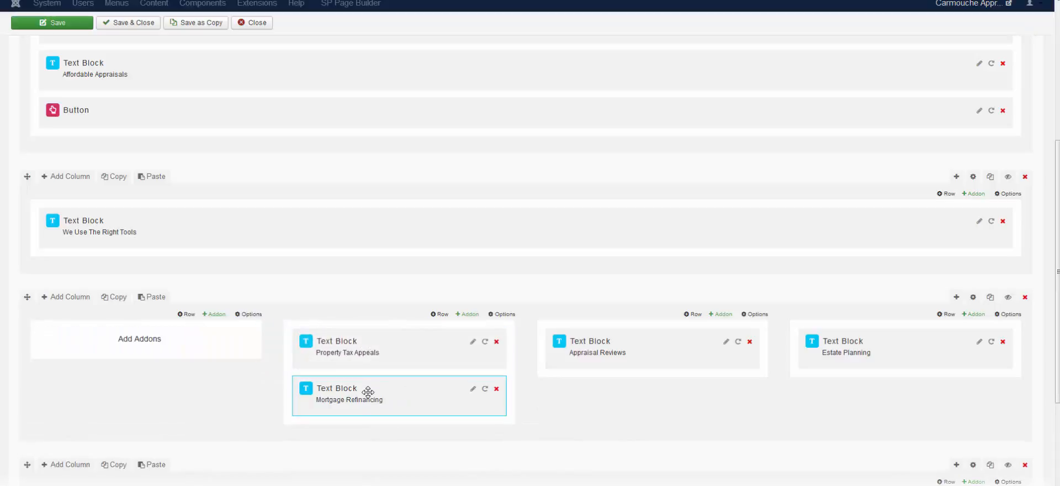
{"action": "left_click_drag", "start_coordinate": [366, 390], "coordinate": [121, 343]}
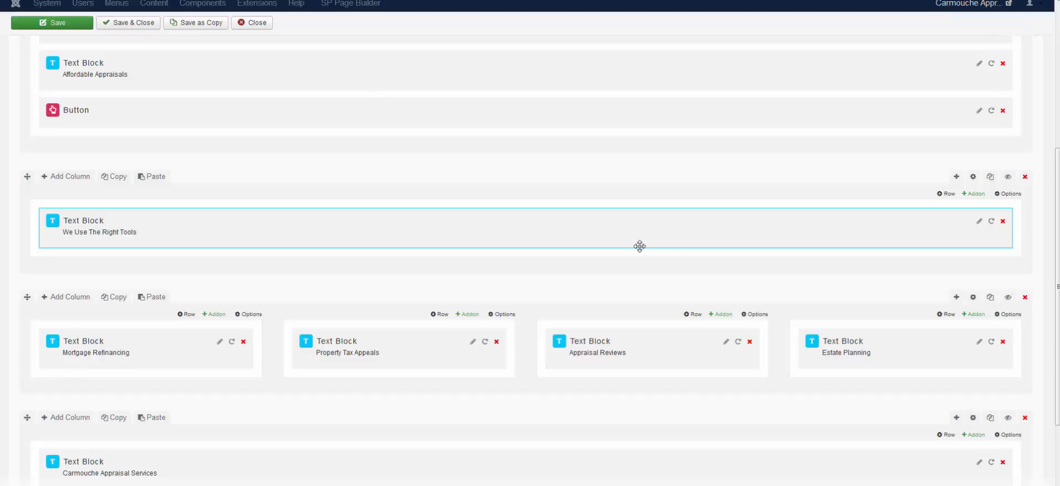
Step: Inspect the settings and content of the "Leading Provider of Real Estate Appraisals" text block and close them without saving
{"action": "scroll", "coordinate": [845, 255], "scroll_direction": "up", "scroll_amount": 3}
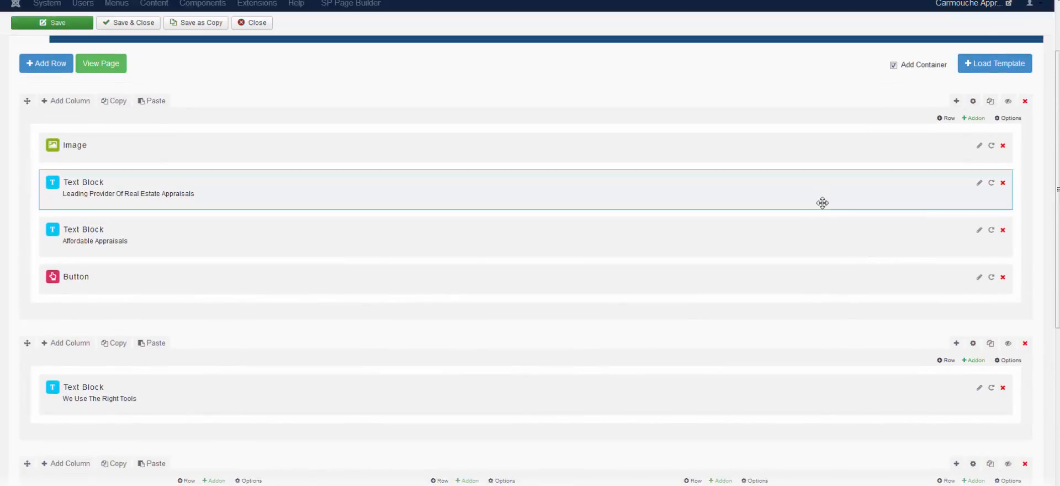
{"action": "left_click", "coordinate": [979, 184]}
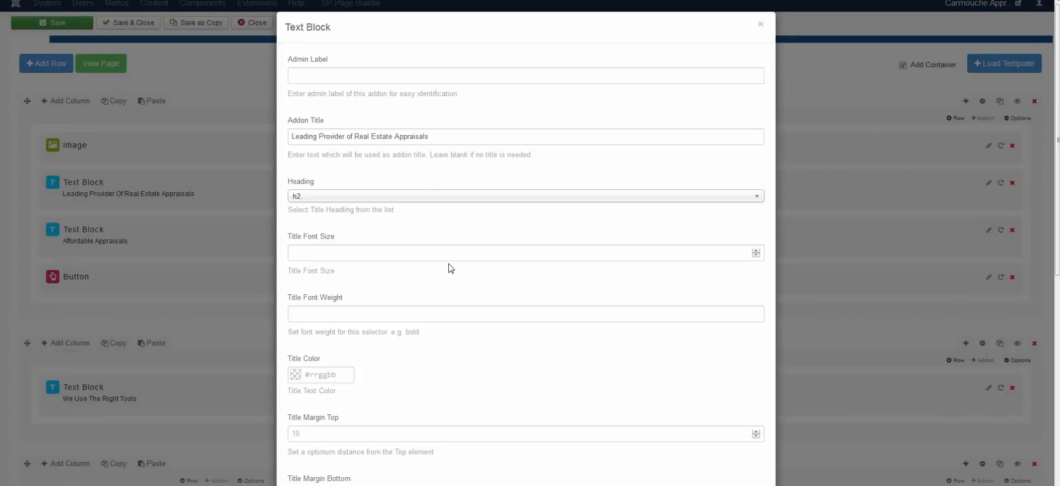
{"action": "scroll", "coordinate": [461, 293], "scroll_direction": "down", "scroll_amount": 7}
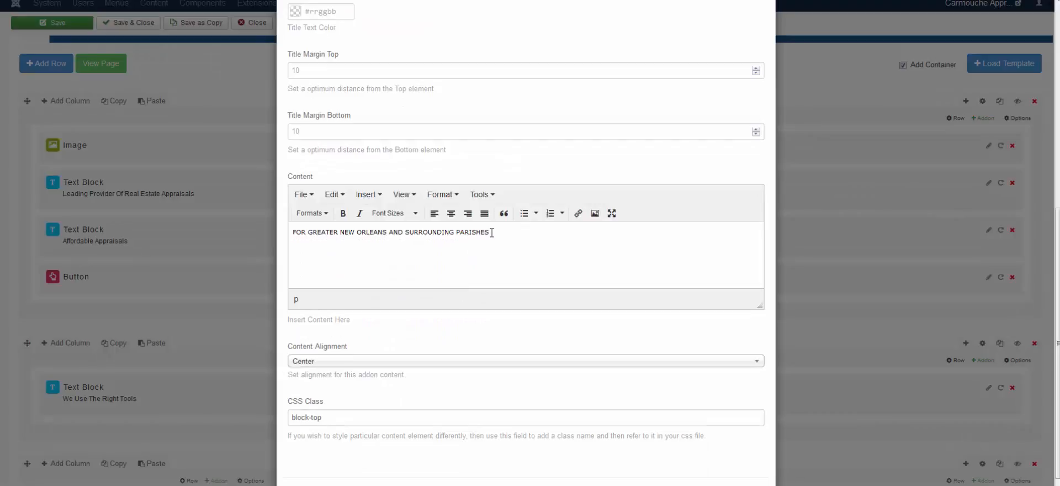
{"action": "scroll", "coordinate": [348, 315], "scroll_direction": "down", "scroll_amount": 1}
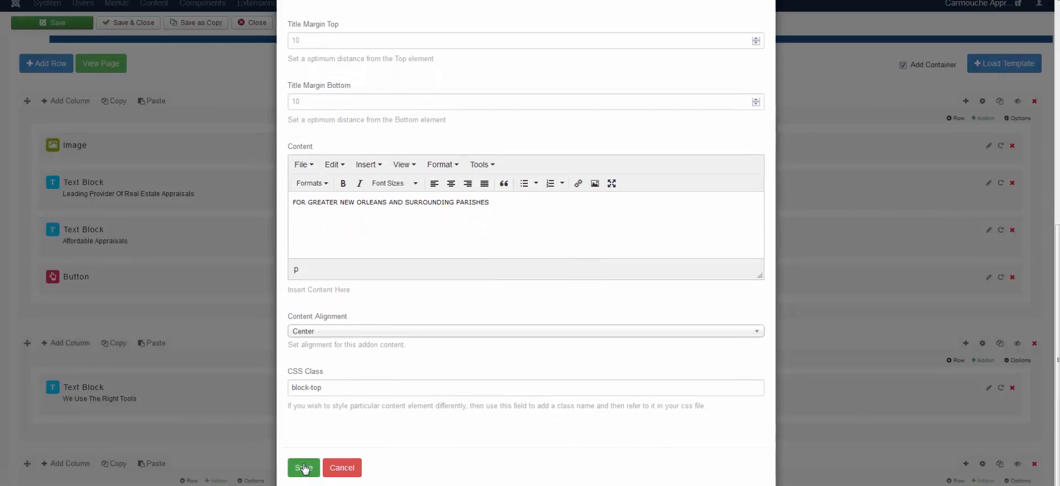
{"action": "left_click", "coordinate": [339, 470]}
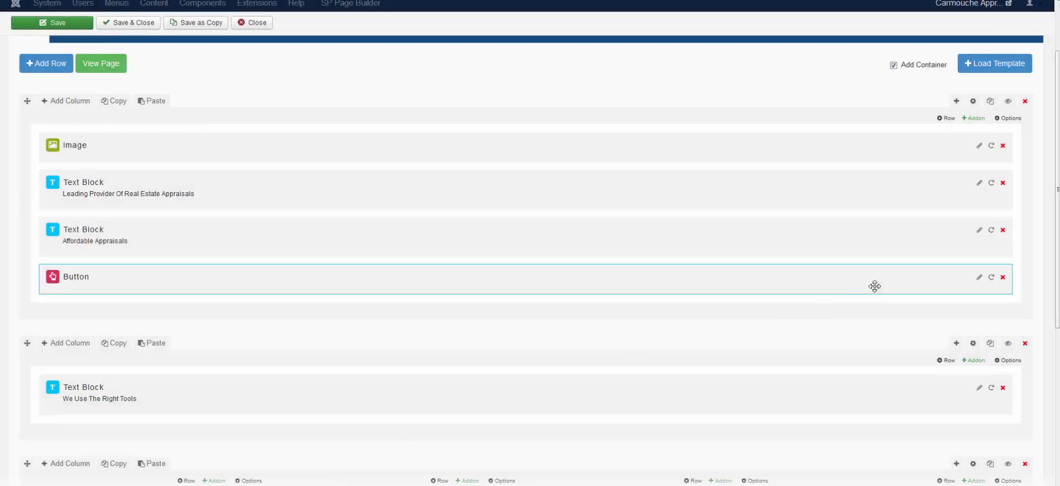
Step: Open the settings of the Image addon in the first row and review them down to the image selection
{"action": "left_click", "coordinate": [980, 148]}
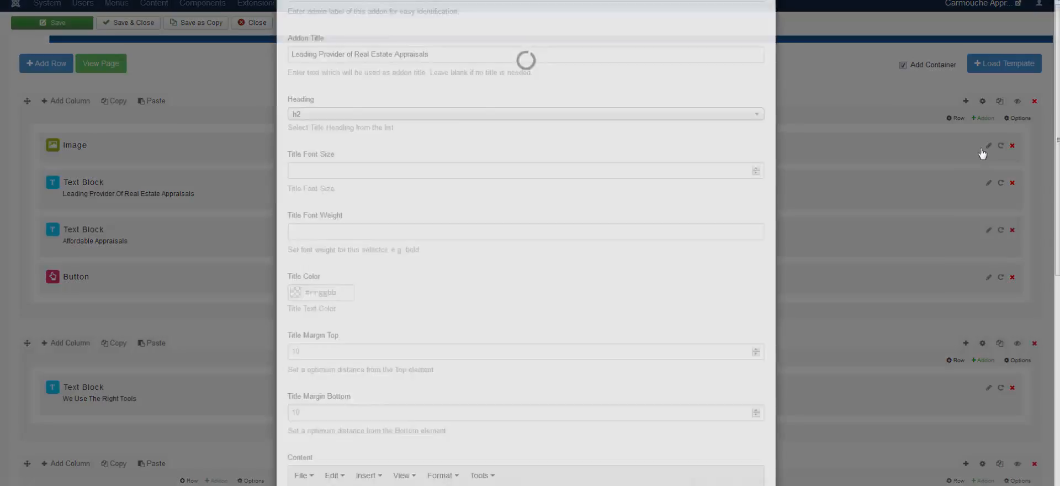
{"action": "scroll", "coordinate": [510, 306], "scroll_direction": "down", "scroll_amount": 3}
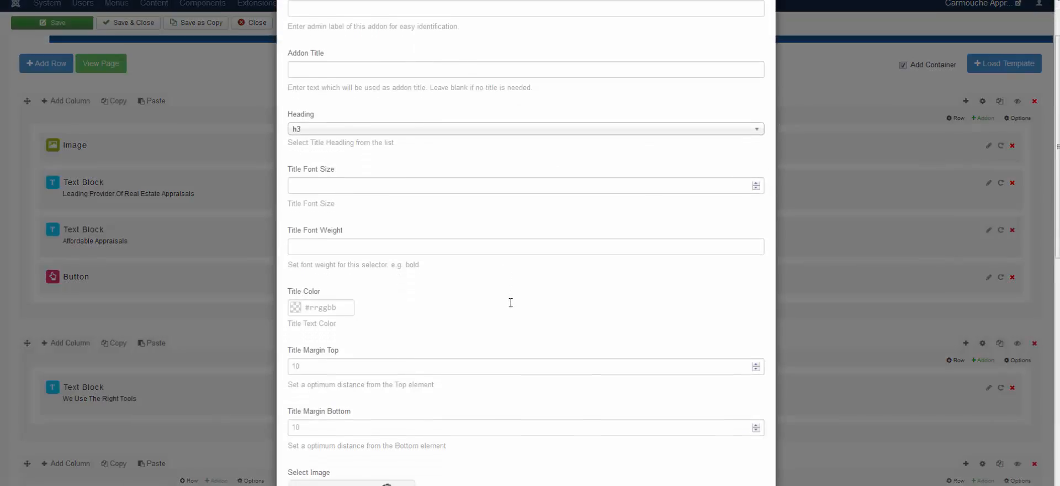
{"action": "scroll", "coordinate": [510, 308], "scroll_direction": "down", "scroll_amount": 4}
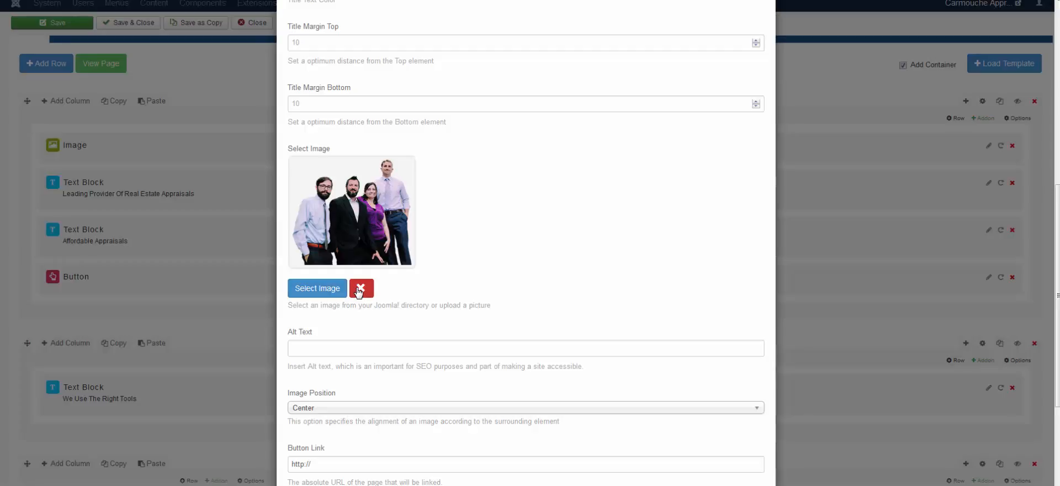
Step: Browse the Media Manager for the Image addon, view the file upload dialog, and select staff-3 without inserting it
{"action": "left_click", "coordinate": [305, 288]}
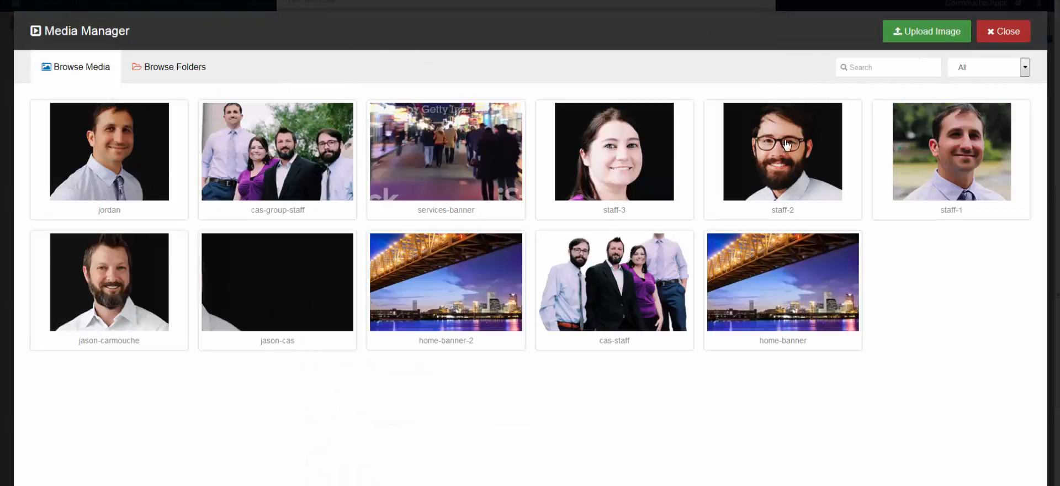
{"action": "left_click", "coordinate": [911, 34]}
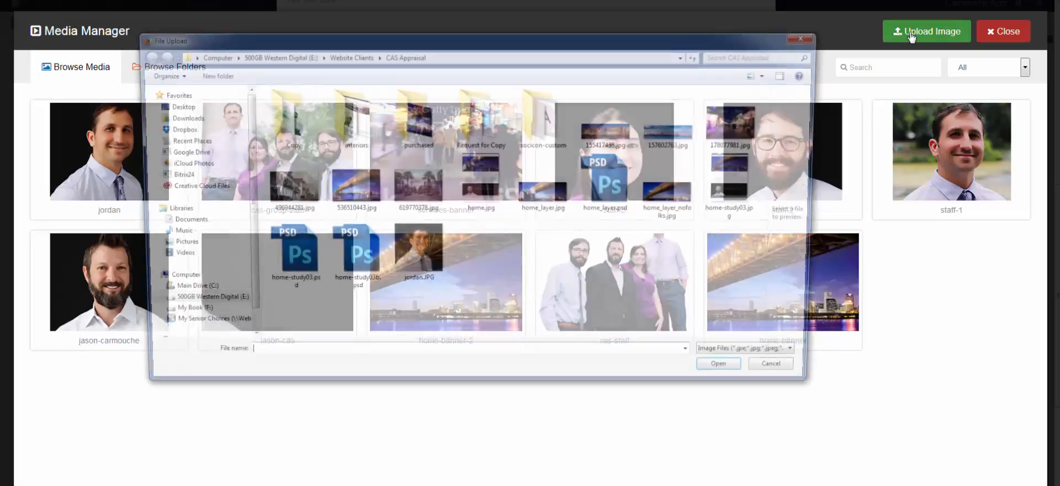
{"action": "left_click", "coordinate": [810, 37]}
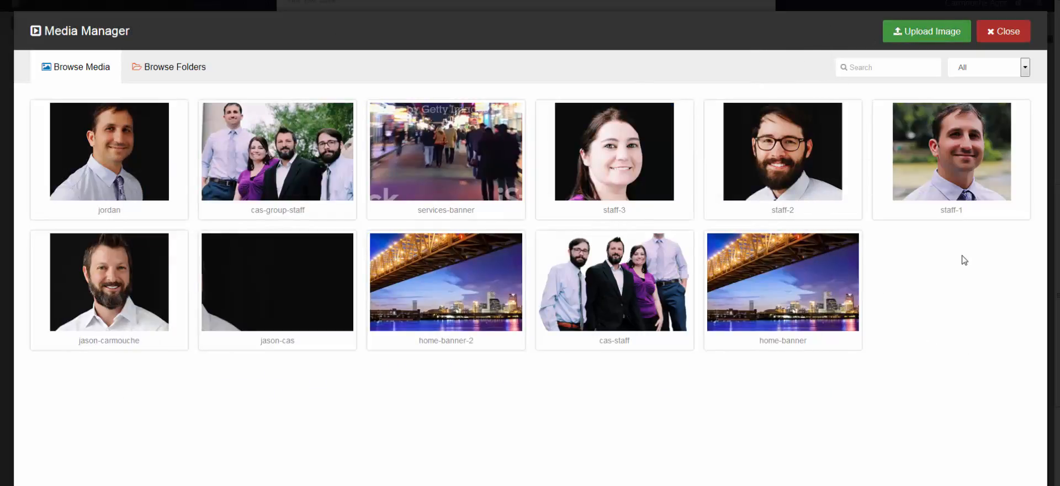
{"action": "left_click", "coordinate": [566, 174]}
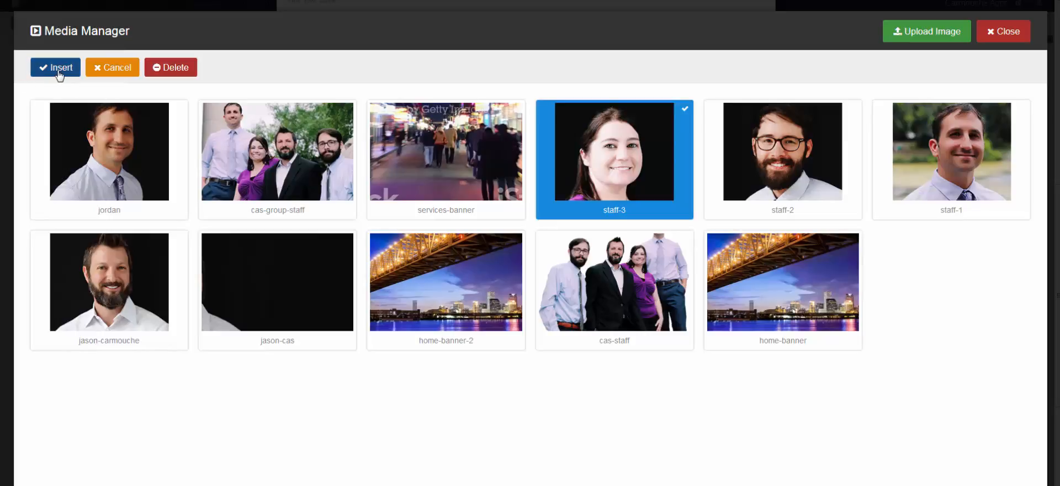
{"action": "left_click", "coordinate": [1009, 36]}
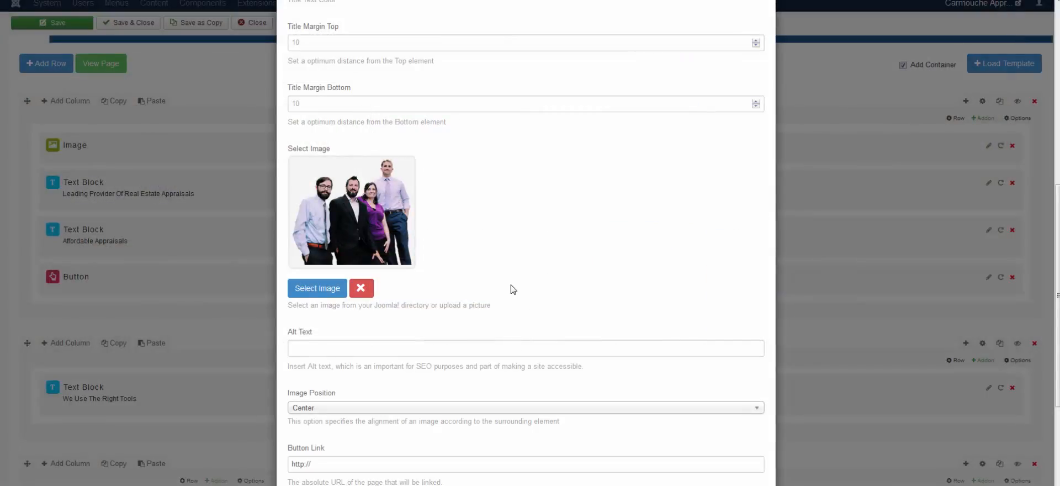
Step: Review the Image addon's position, link and CSS class settings and close them without saving
{"action": "scroll", "coordinate": [511, 288], "scroll_direction": "down", "scroll_amount": 2}
{"action": "scroll", "coordinate": [512, 288], "scroll_direction": "down", "scroll_amount": 1}
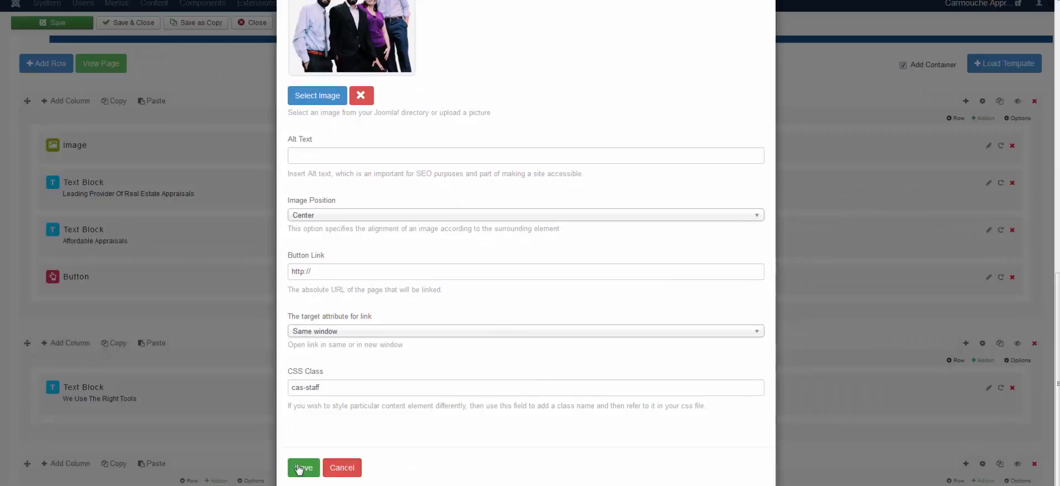
{"action": "left_click", "coordinate": [345, 468]}
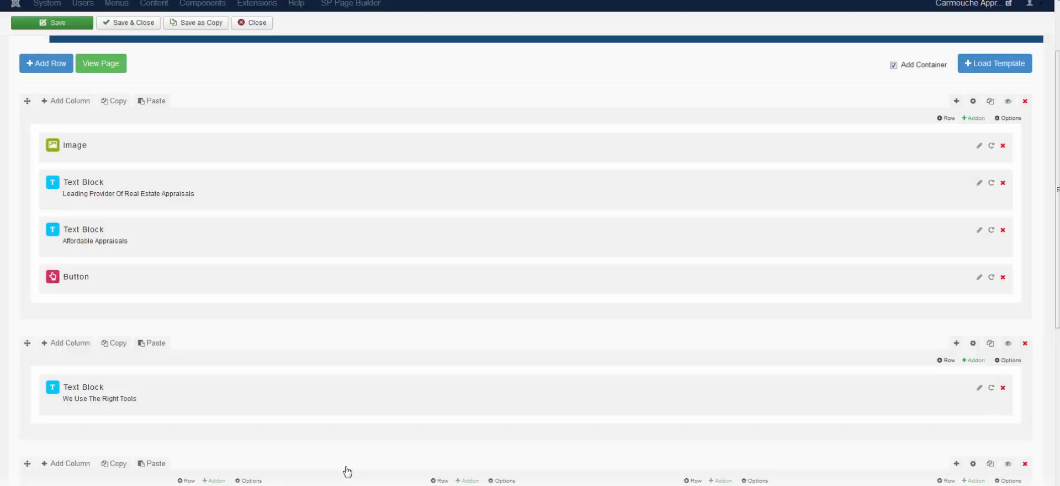
Step: Open the settings of the Button addon in the first row and review its text, link, size and type options
{"action": "left_click", "coordinate": [979, 278]}
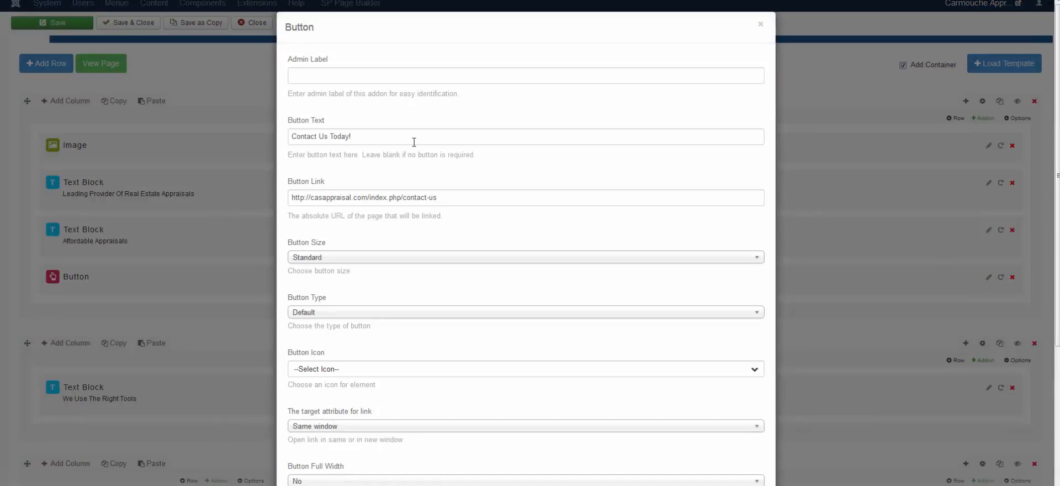
{"action": "scroll", "coordinate": [464, 255], "scroll_direction": "down", "scroll_amount": 3}
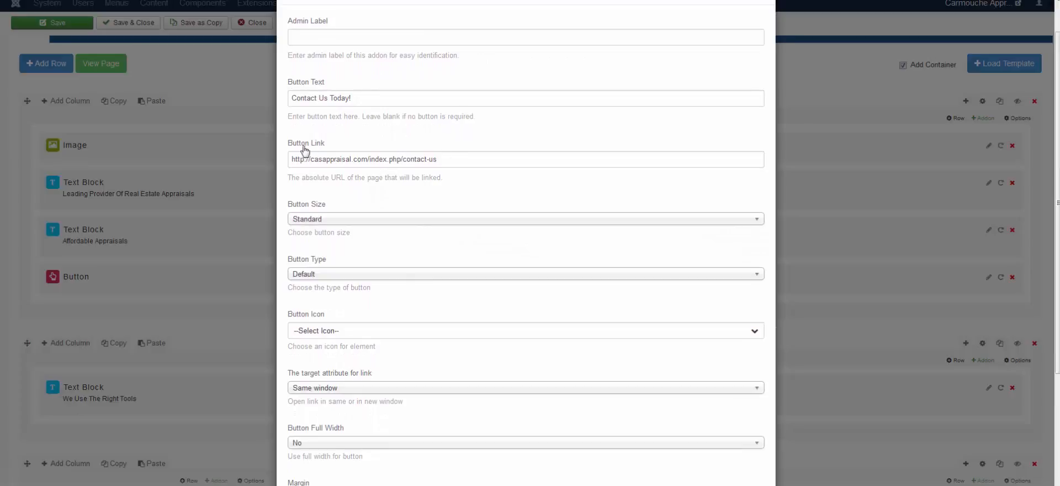
{"action": "scroll", "coordinate": [405, 230], "scroll_direction": "down", "scroll_amount": 2}
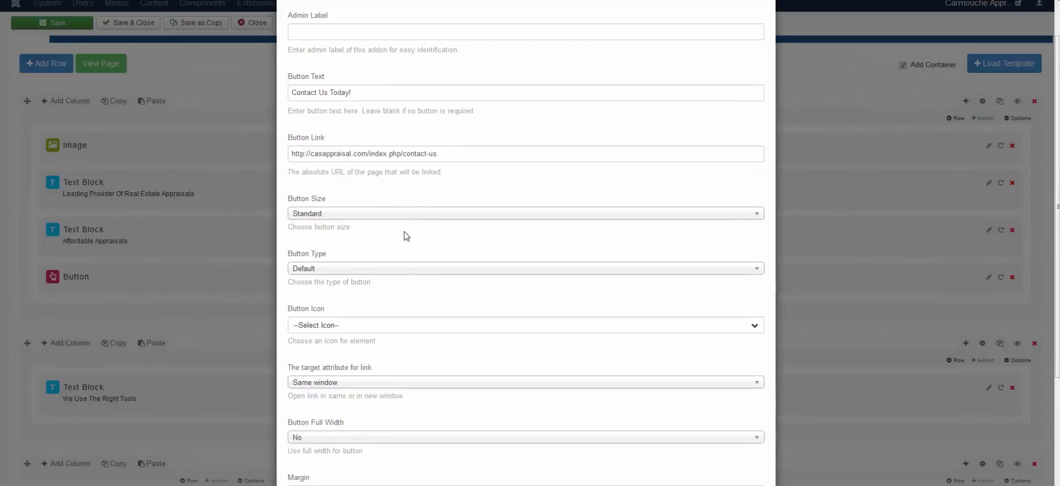
{"action": "scroll", "coordinate": [404, 231], "scroll_direction": "down", "scroll_amount": 1}
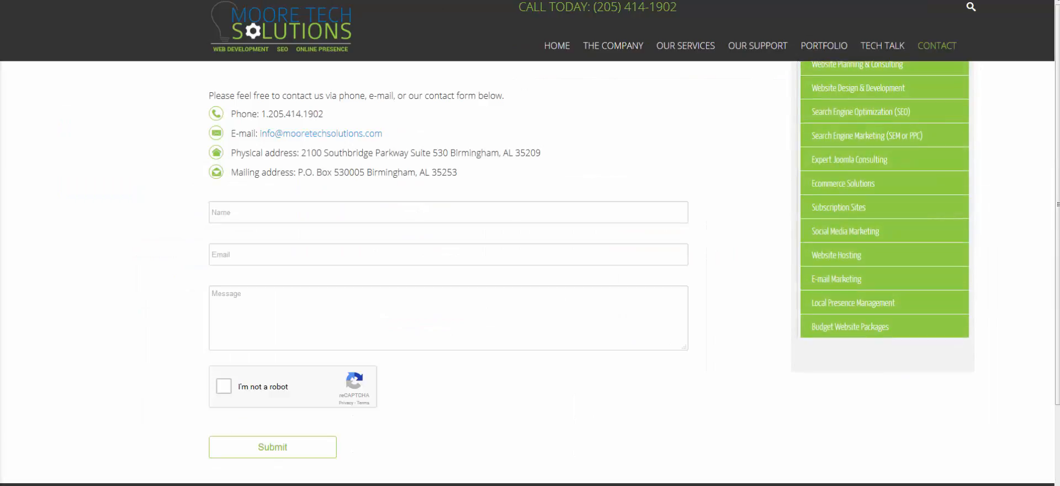
{"action": "right_click", "coordinate": [139, 0]}
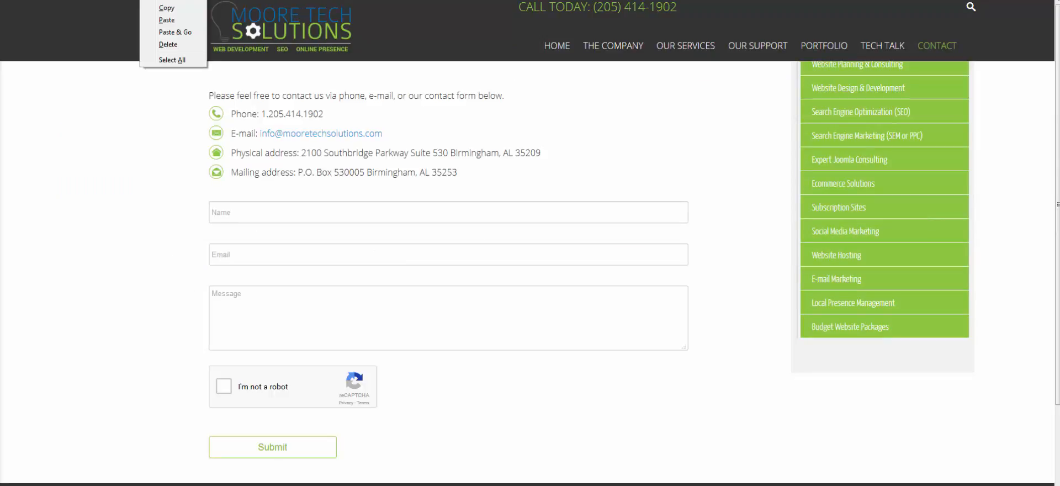
{"action": "left_click", "coordinate": [169, 8]}
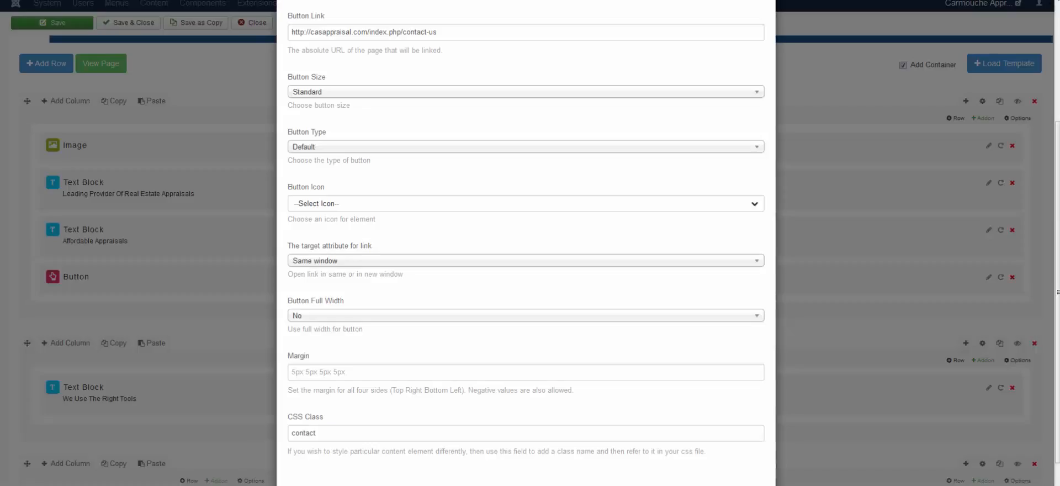
{"action": "left_click_drag", "start_coordinate": [456, 31], "coordinate": [279, 34]}
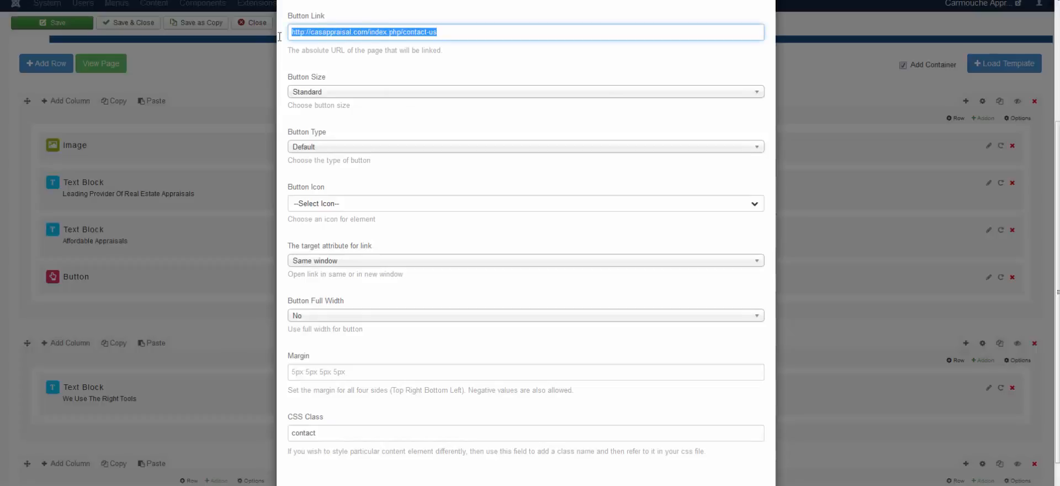
{"action": "right_click", "coordinate": [368, 32]}
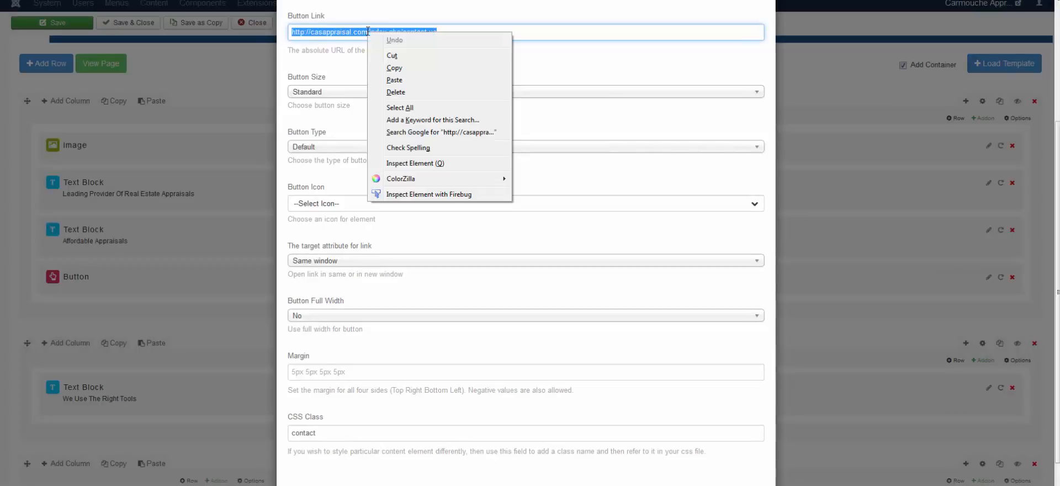
{"action": "left_click", "coordinate": [394, 79]}
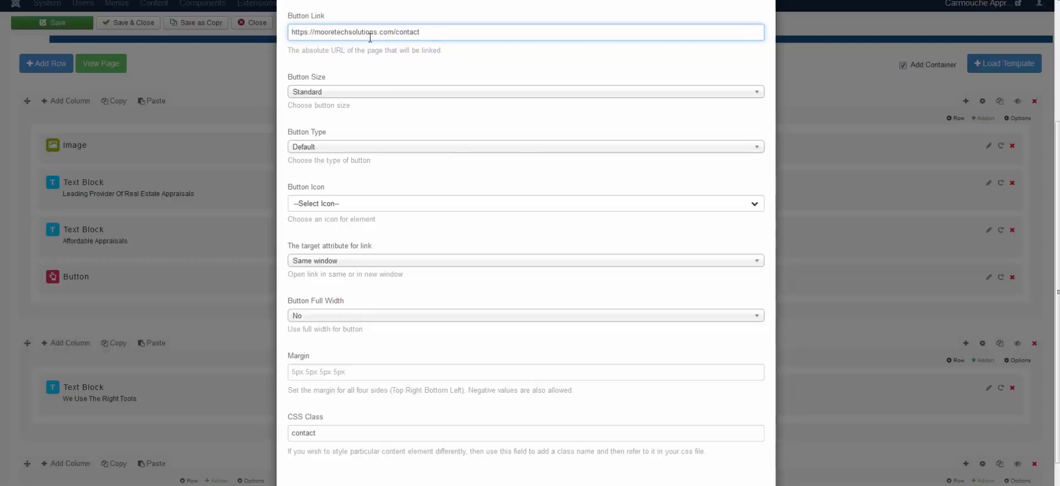
{"action": "key", "text": "ctrl+z"}
{"action": "left_click", "coordinate": [465, 63]}
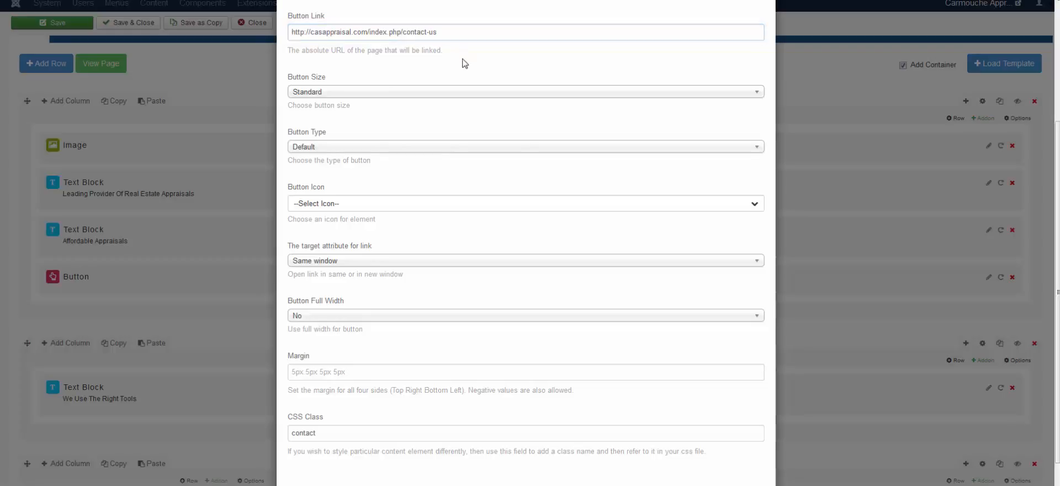
Step: Review the Button addon's available icons and its remaining settings down to the CSS class, and close them without saving
{"action": "scroll", "coordinate": [465, 64], "scroll_direction": "down", "scroll_amount": 2}
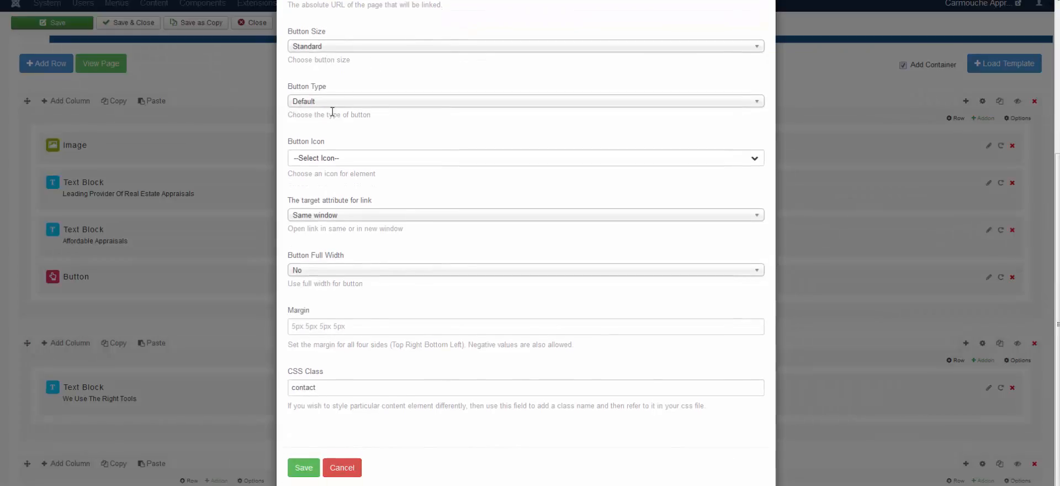
{"action": "left_click", "coordinate": [338, 158]}
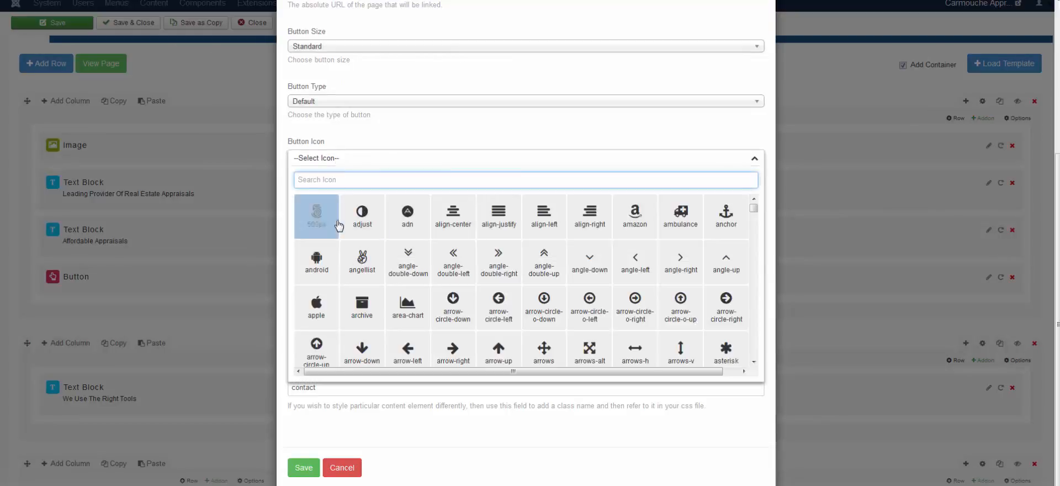
{"action": "left_click", "coordinate": [437, 131]}
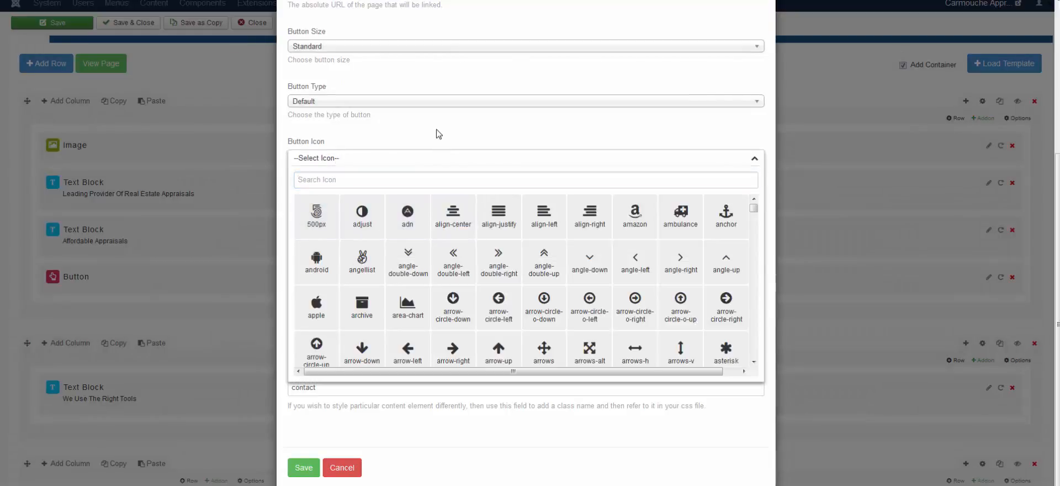
{"action": "left_click", "coordinate": [754, 159]}
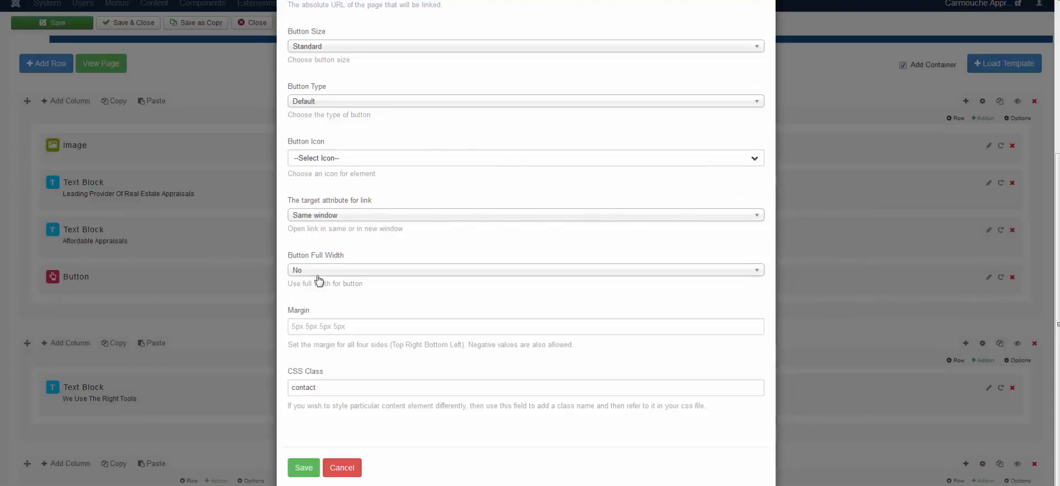
{"action": "left_click", "coordinate": [336, 469]}
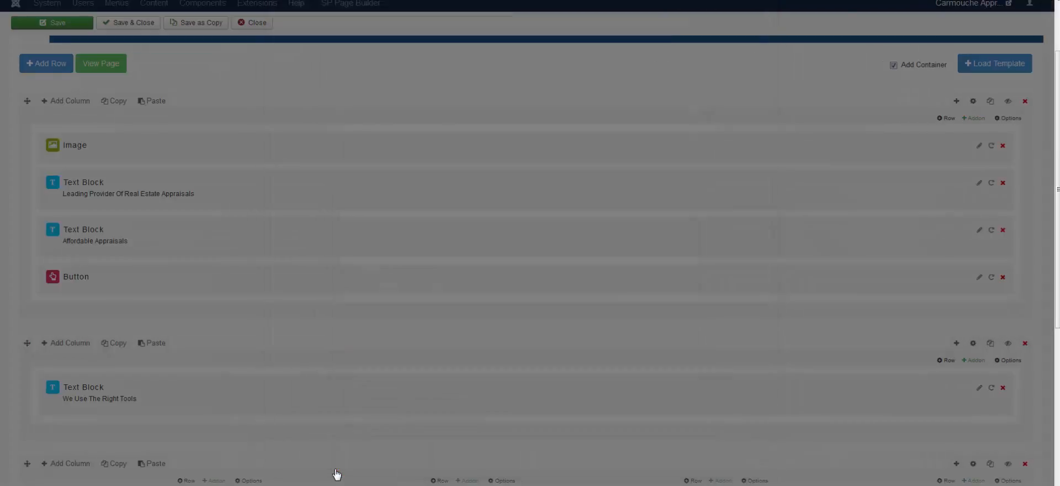
Step: View the column layout options of the "We Use The Right Tools" row and close the page editor without saving
{"action": "scroll", "coordinate": [406, 197], "scroll_direction": "down", "scroll_amount": 5}
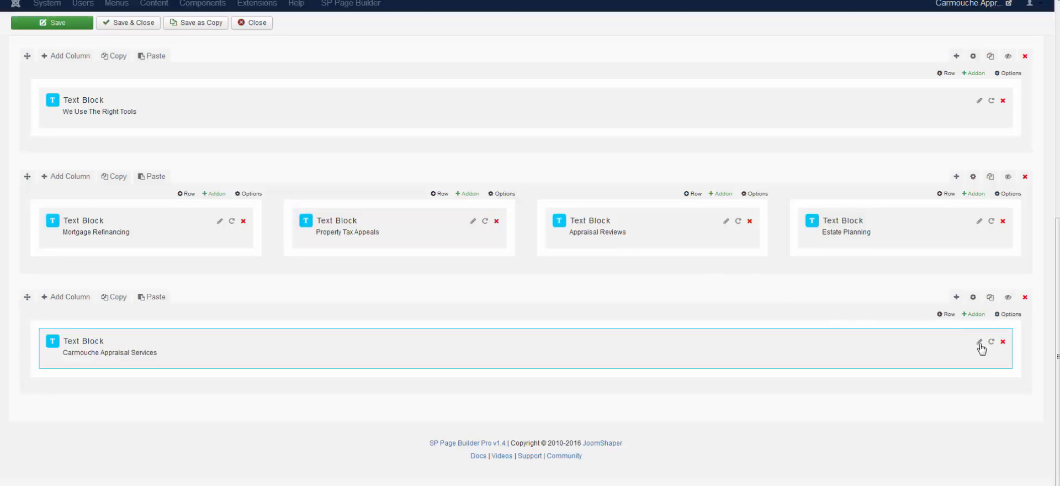
{"action": "left_click", "coordinate": [67, 55]}
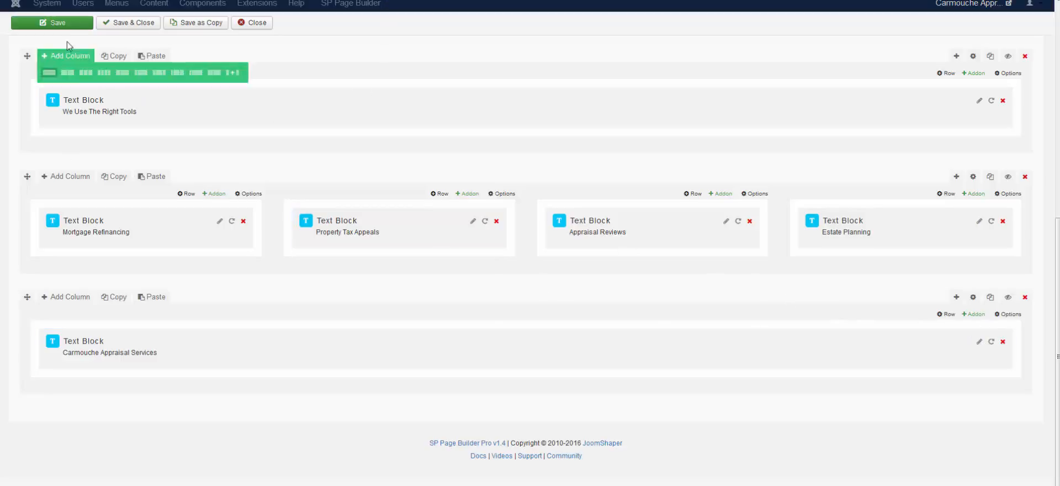
{"action": "left_click", "coordinate": [256, 25]}
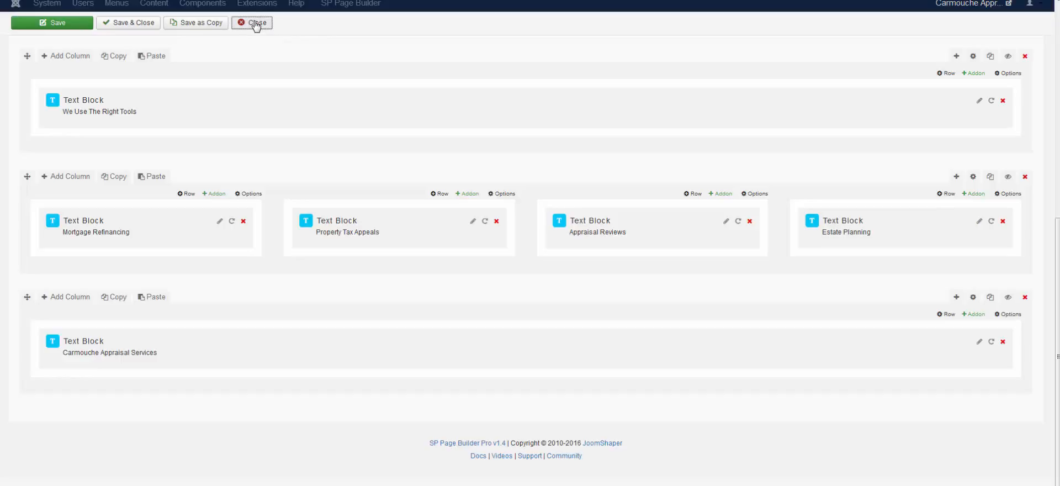